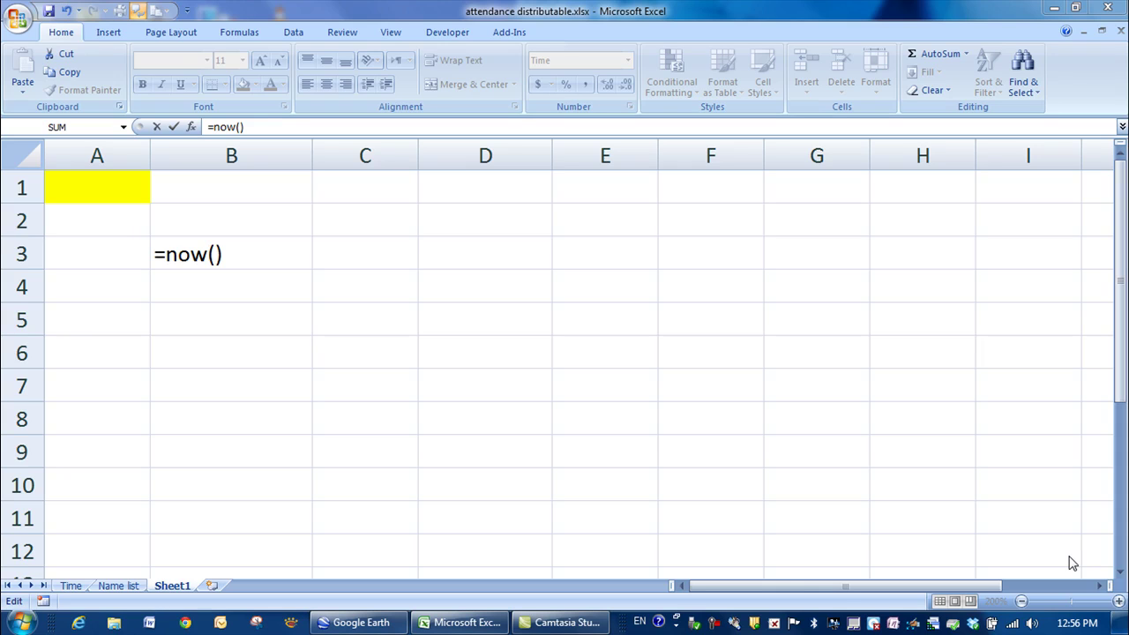
- Complete the =NOW() formula in B3 so it shows the current time, 12:56 PM
click(268, 255)
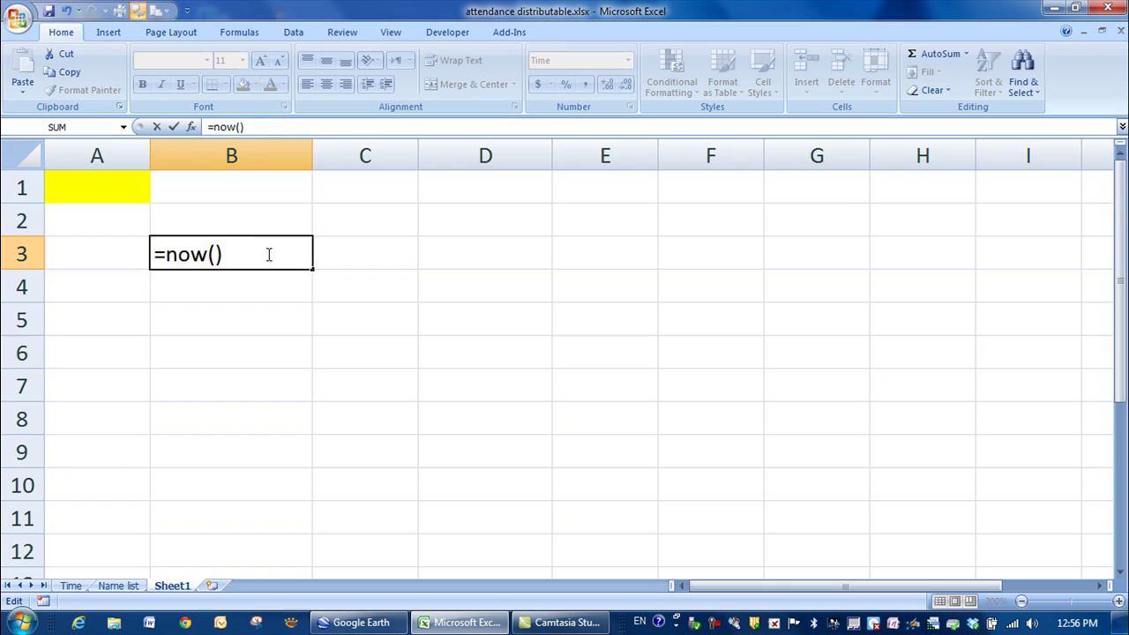
key(Return)
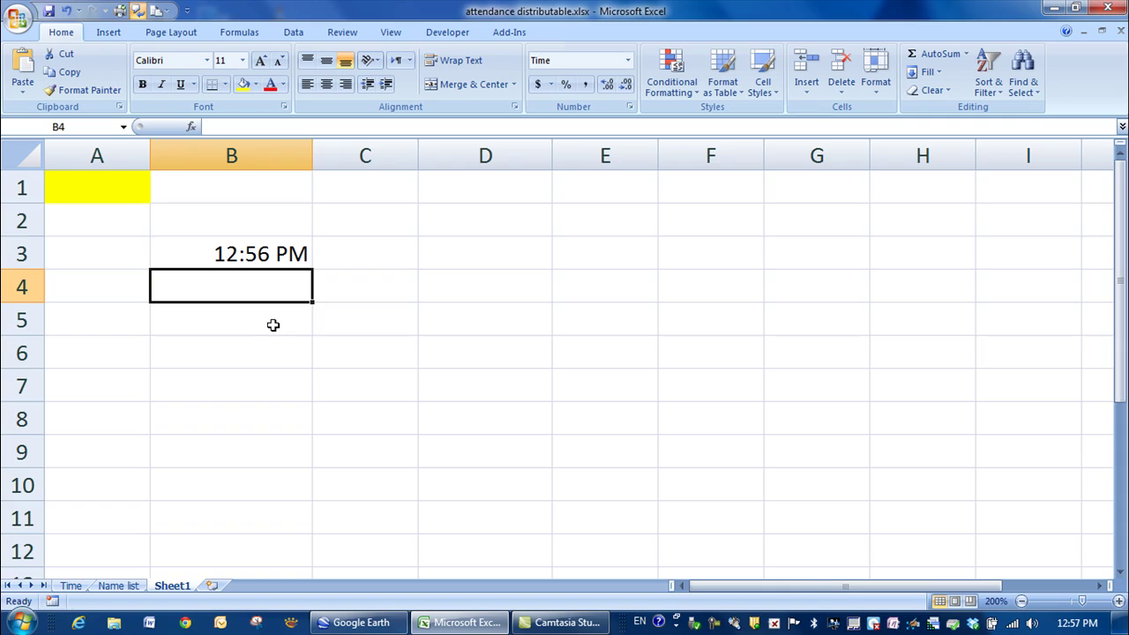
- Enter 'gf' in B4 and 'target' in A1, so B1 stamps 12:57 PM
text(gf)
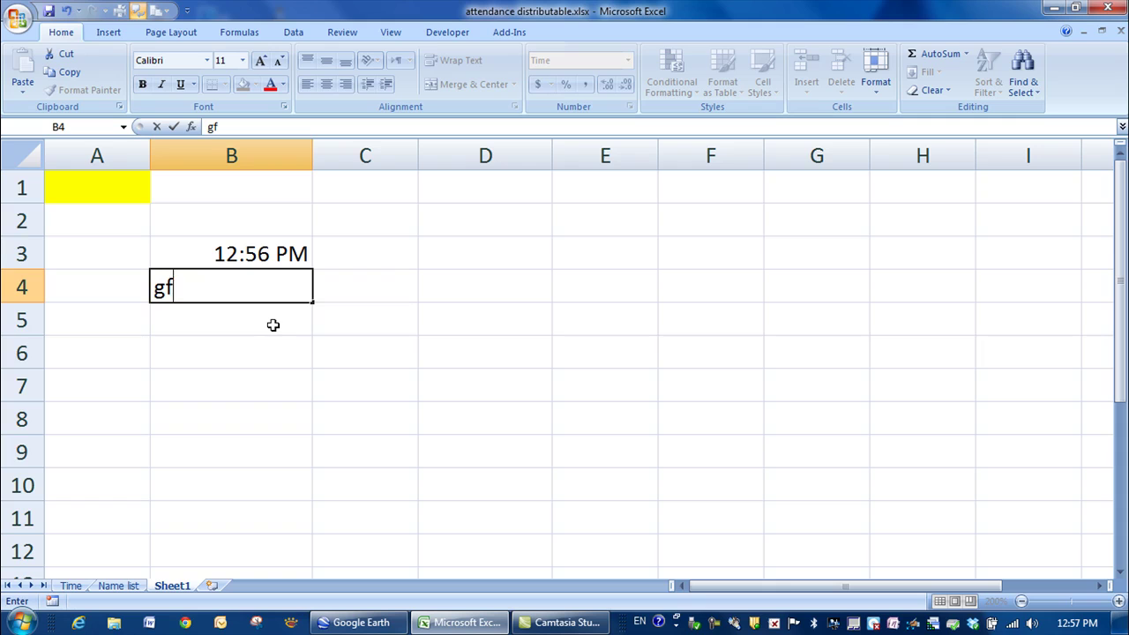
key(Return)
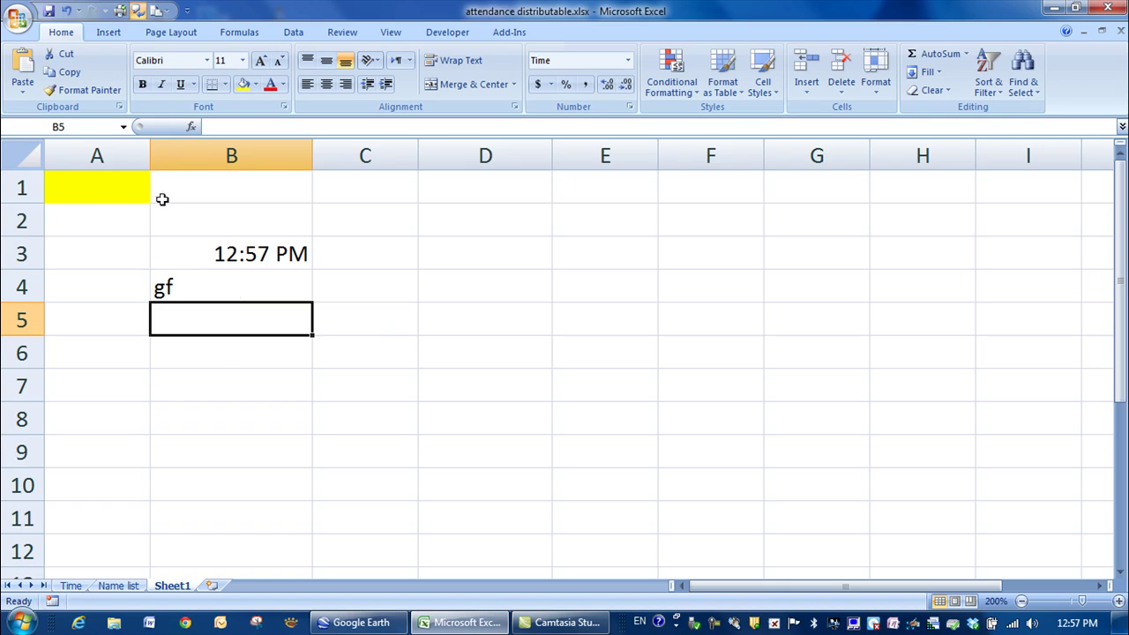
click(95, 191)
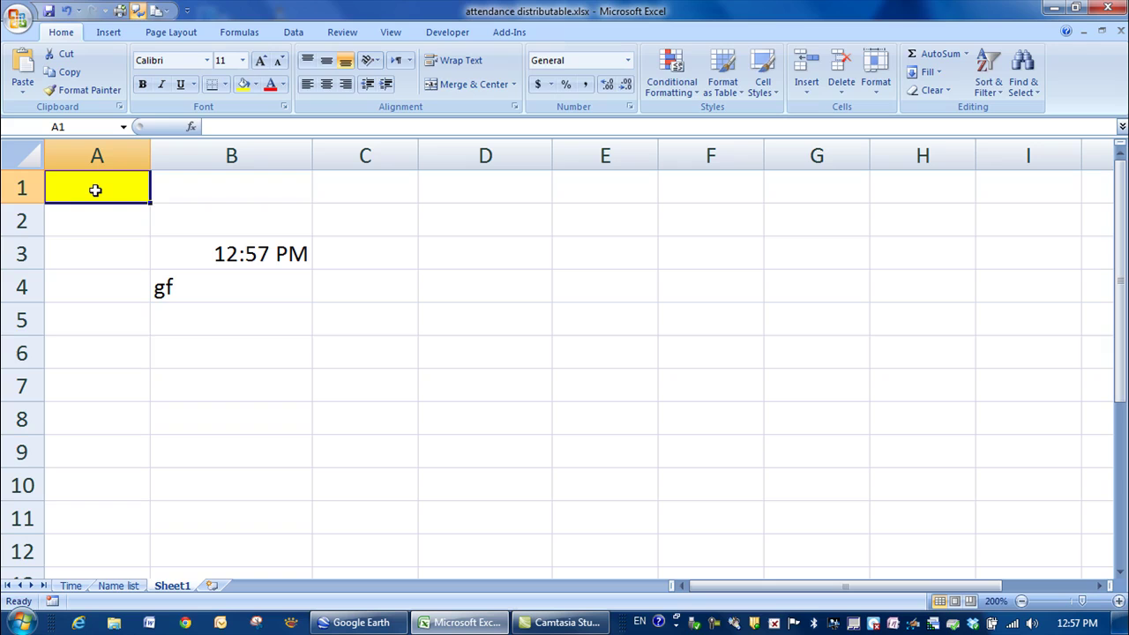
text(target)
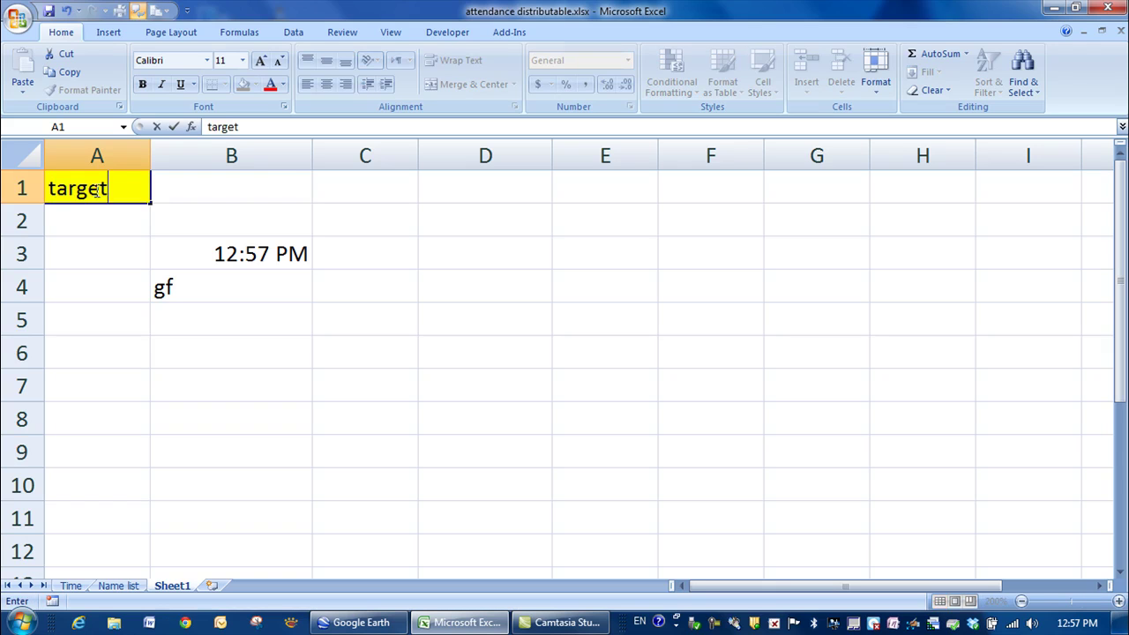
key(Return)
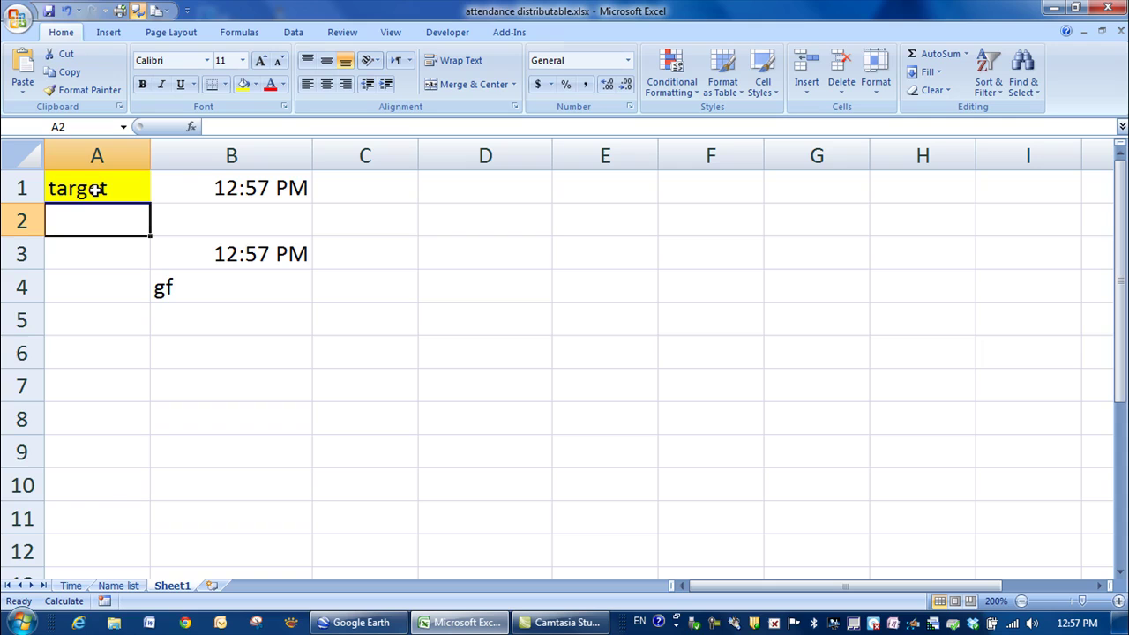
- Replace 'gf' in B4 with 'another cell', refreshing B3 to 12:58 PM while B1 stays 12:57 PM
click(231, 289)
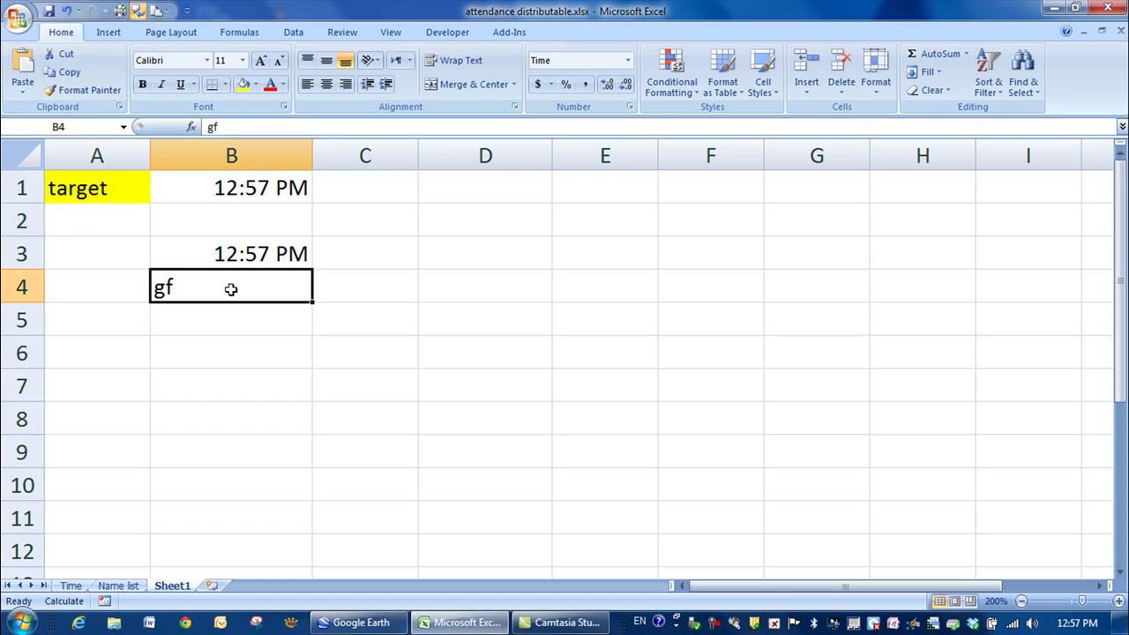
key(Delete)
text(another)
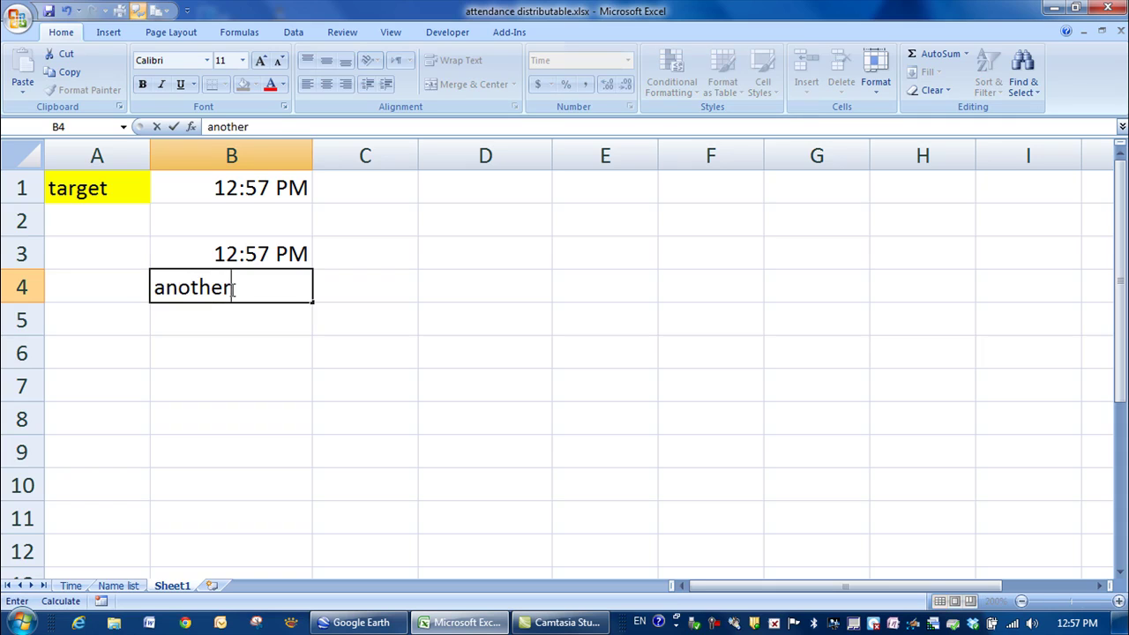
text( cell)
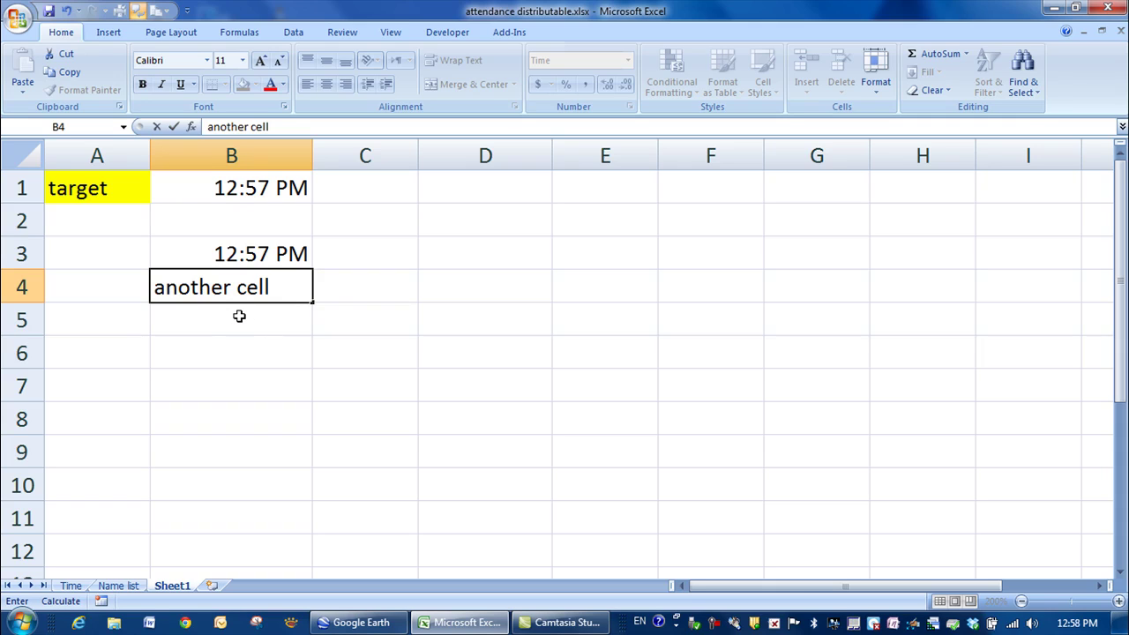
click(238, 315)
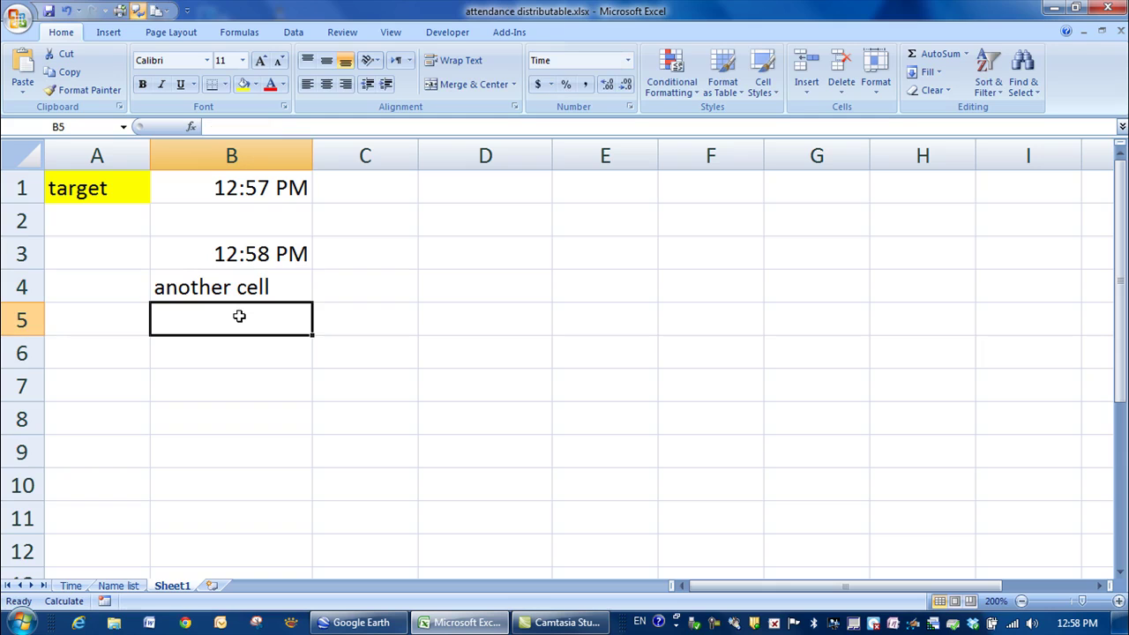
- Change A1 from 'target' to 'new' so B1 restamps to 12:58 PM
click(130, 193)
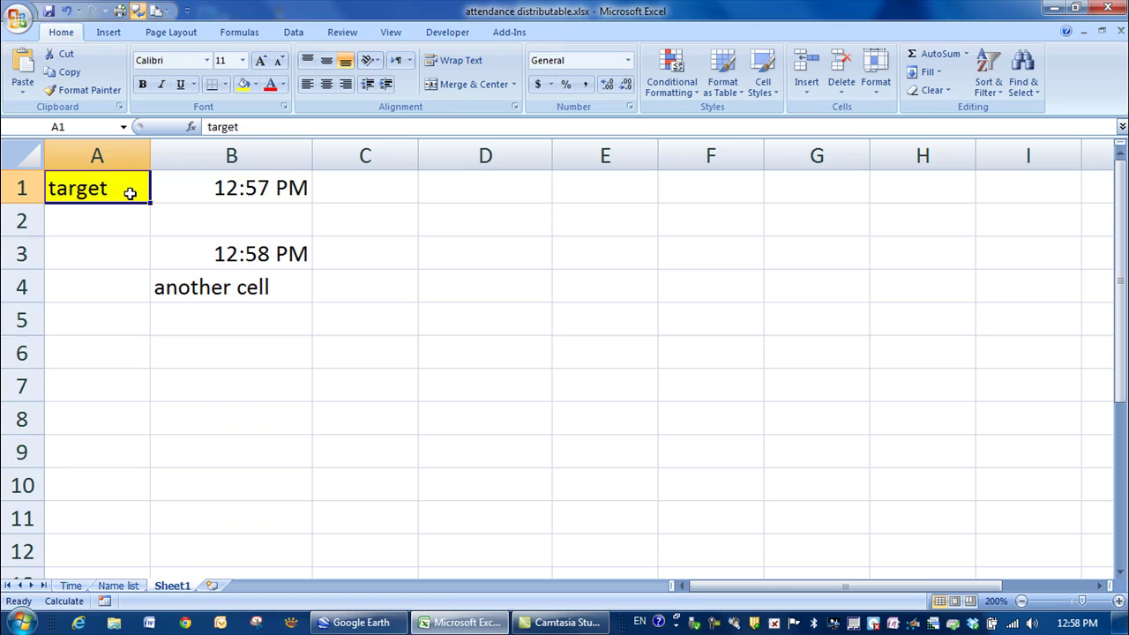
key(Delete)
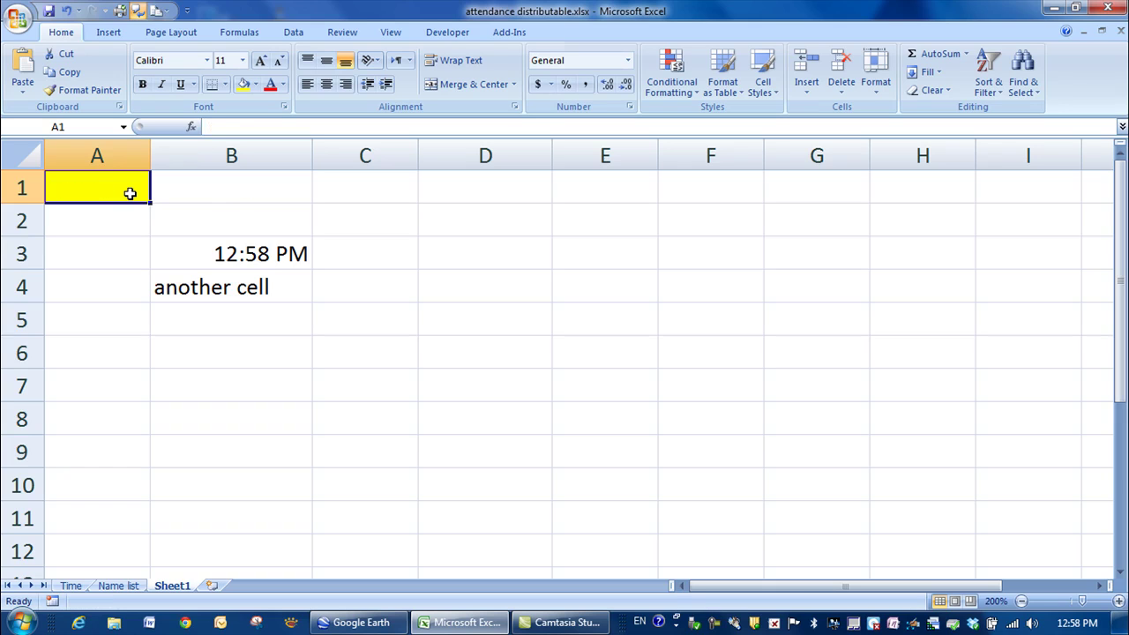
text(new)
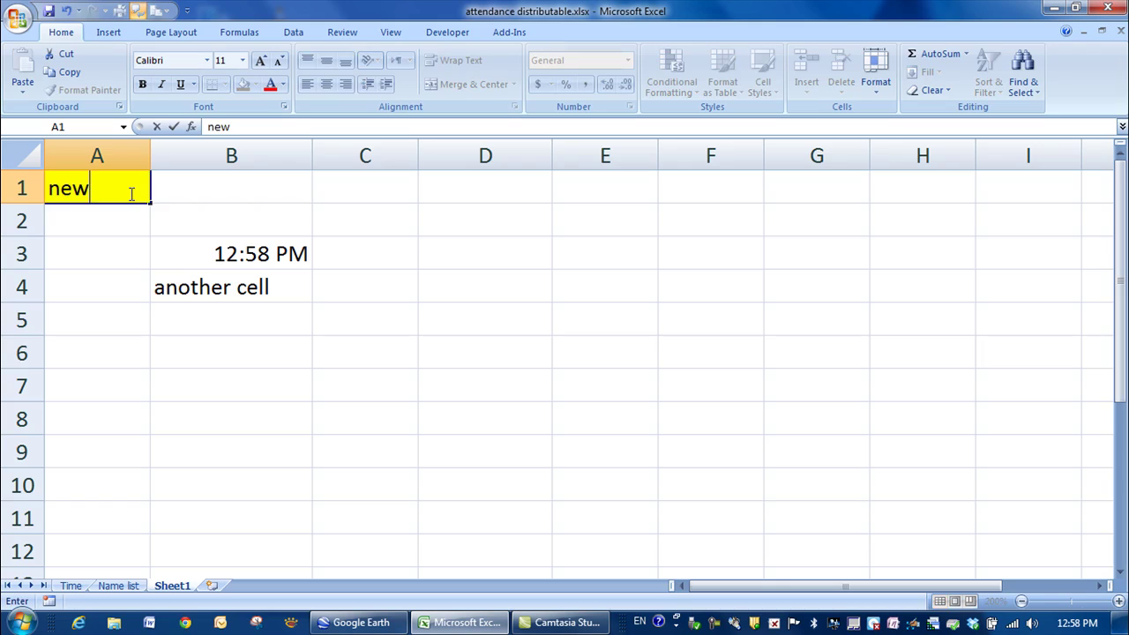
key(Return)
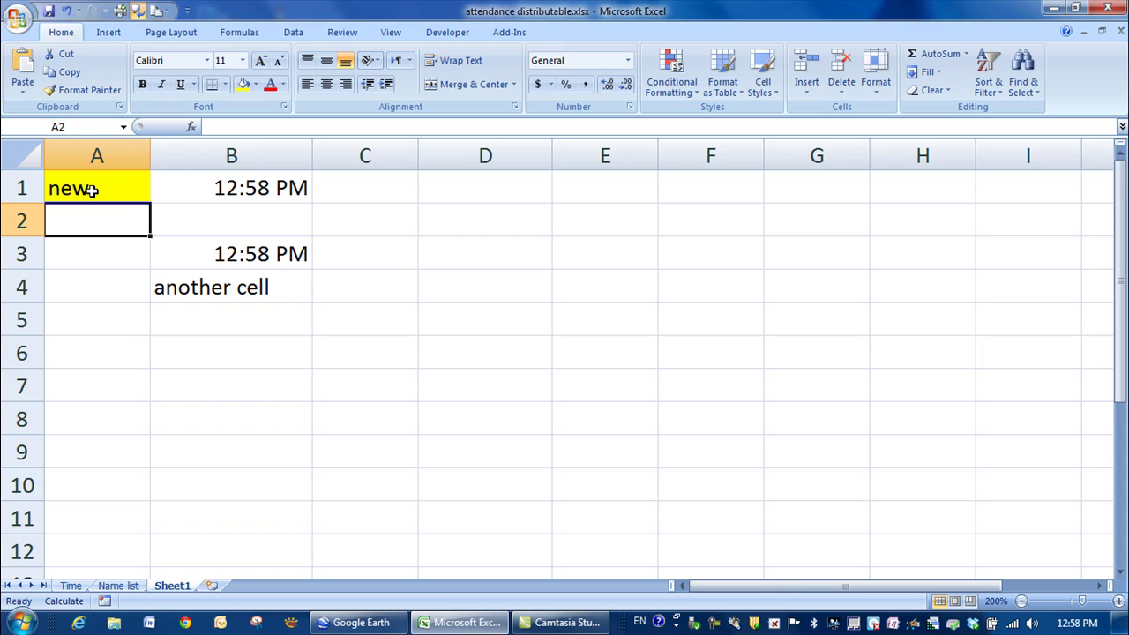
click(265, 254)
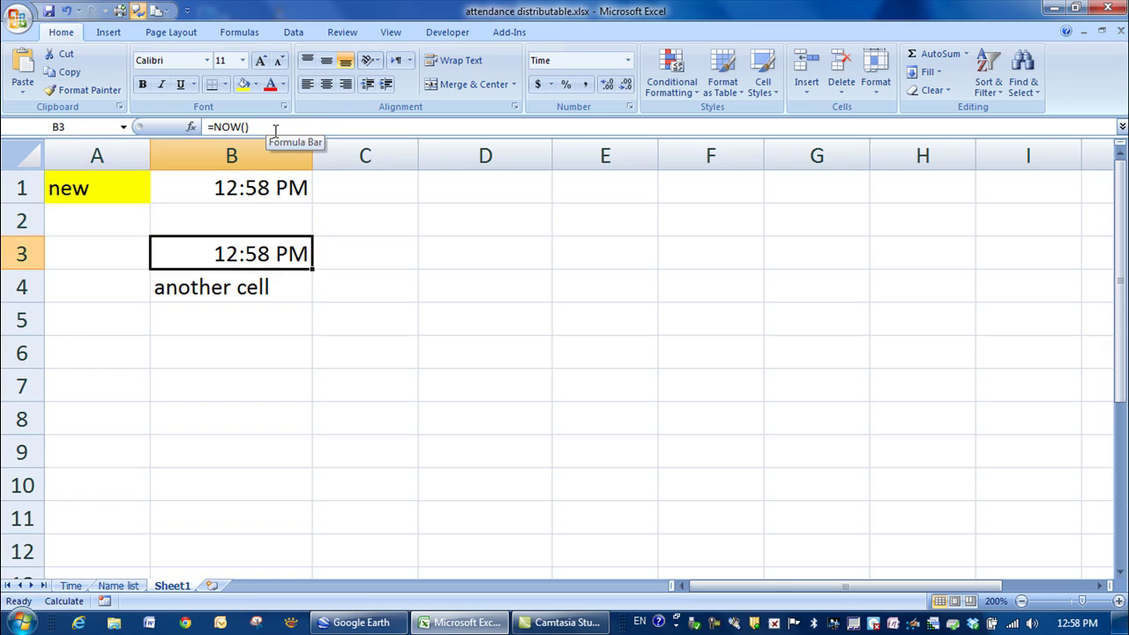
click(284, 187)
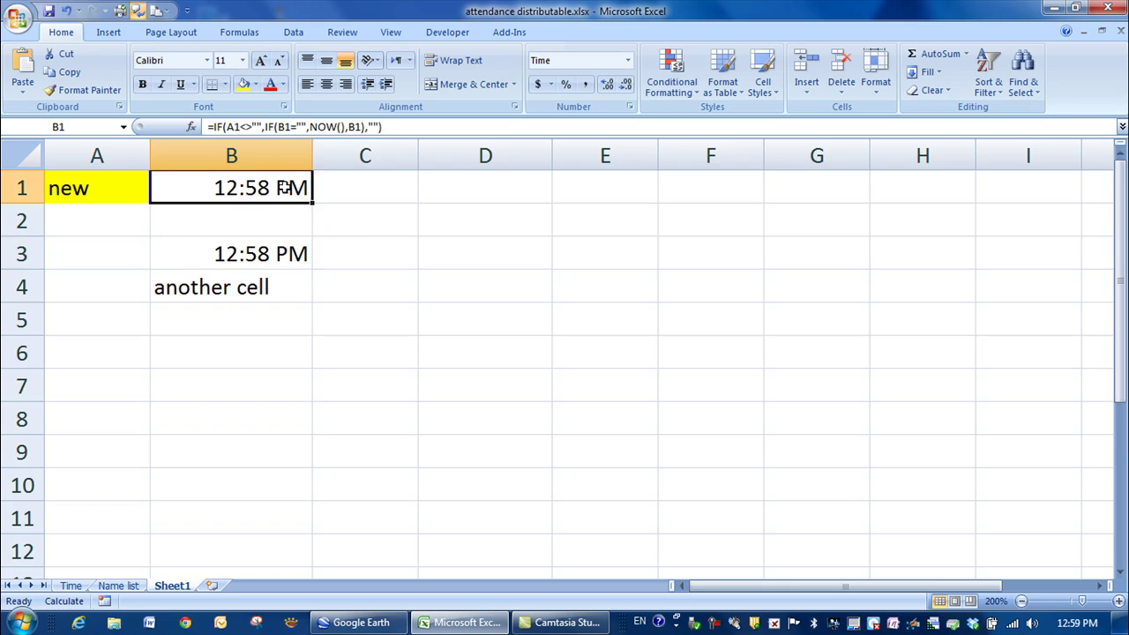
click(80, 188)
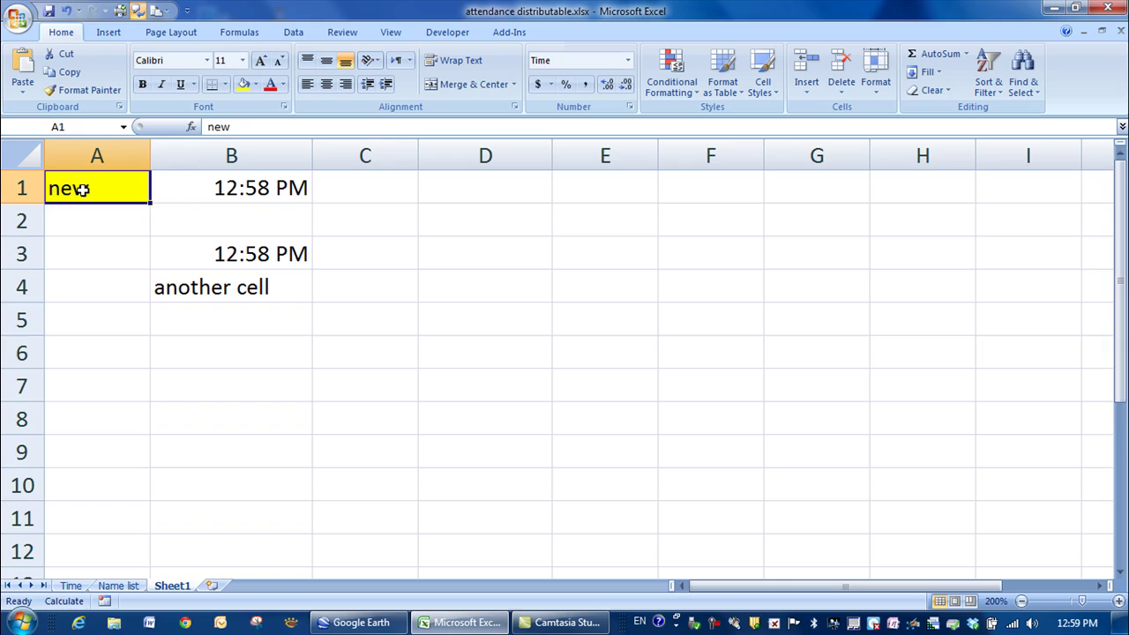
click(219, 194)
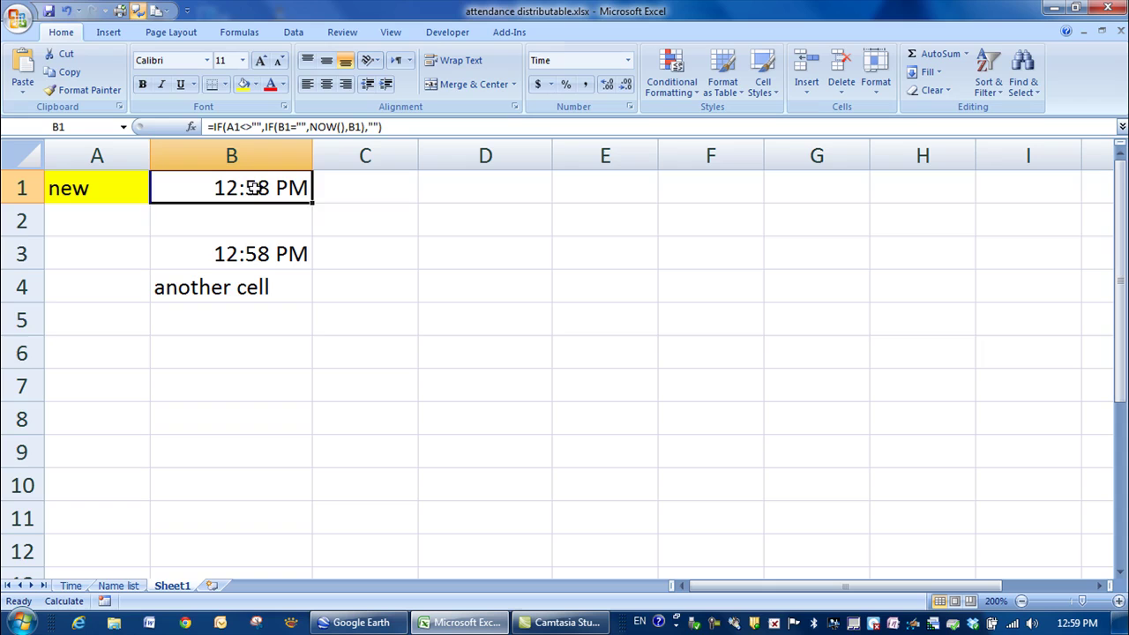
- Confirm iterative calculation is on in Formulas options, with 100 iterations and 0.001 maximum change
click(25, 24)
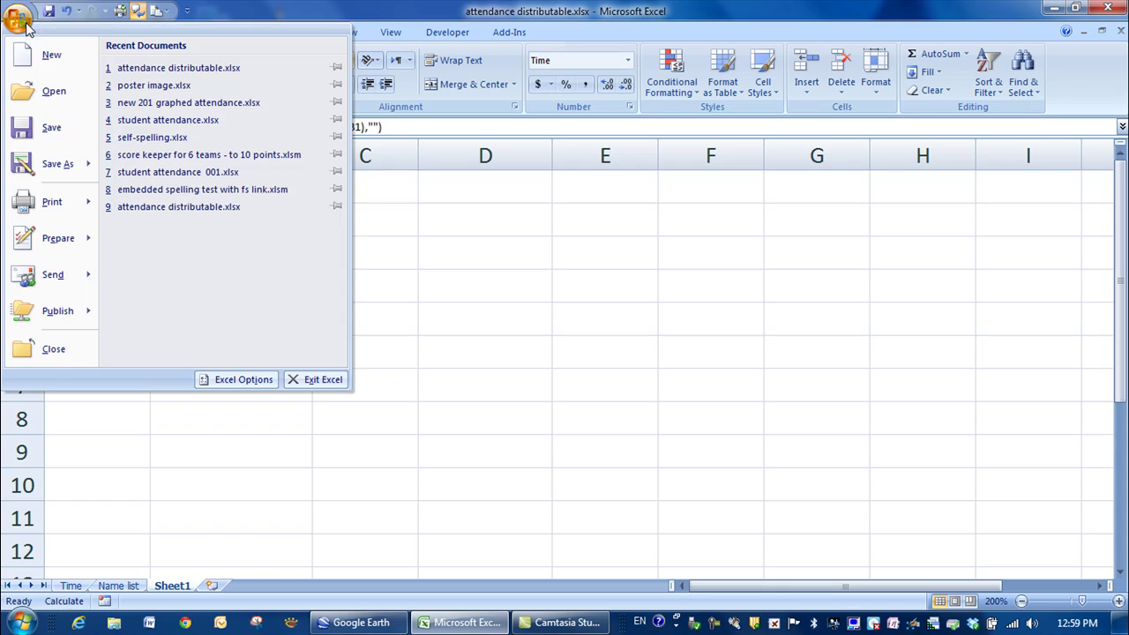
click(240, 381)
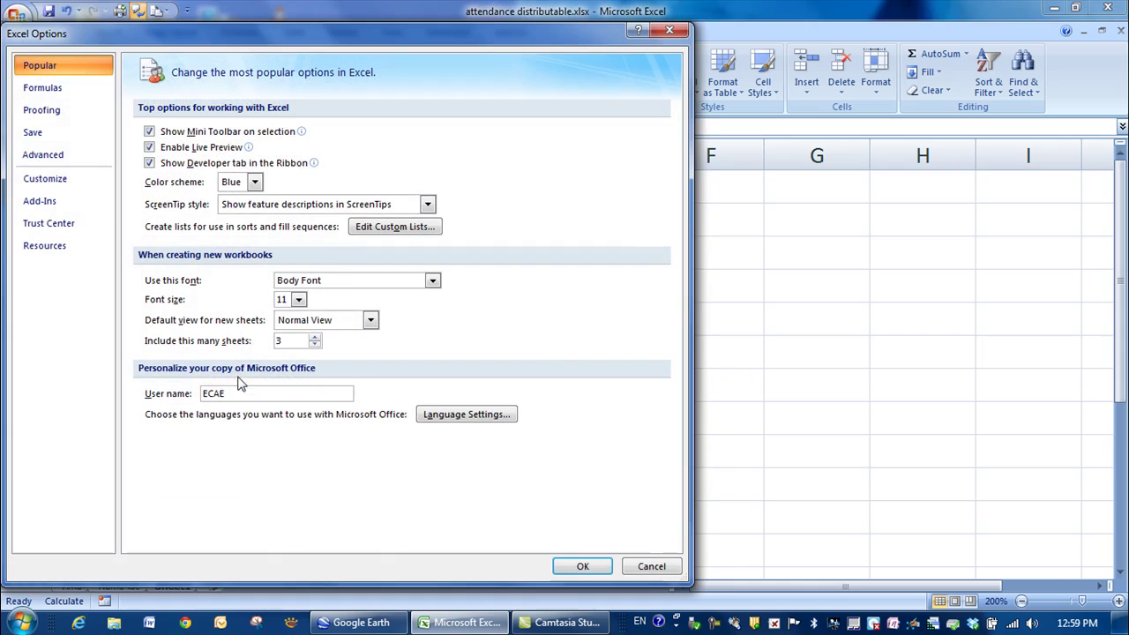
click(52, 89)
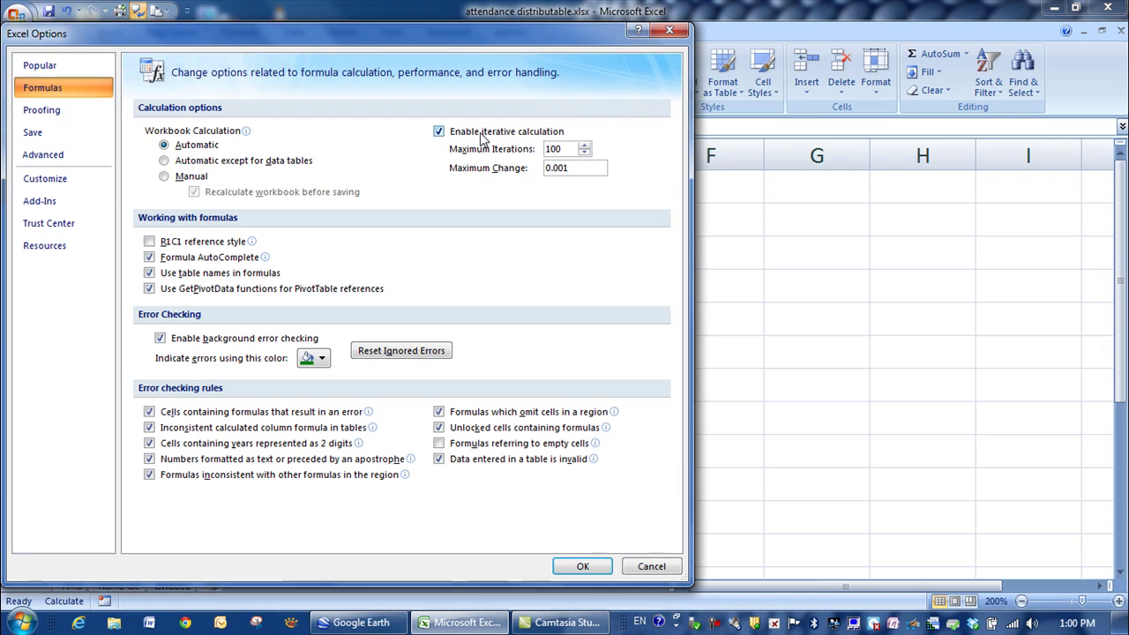
click(582, 566)
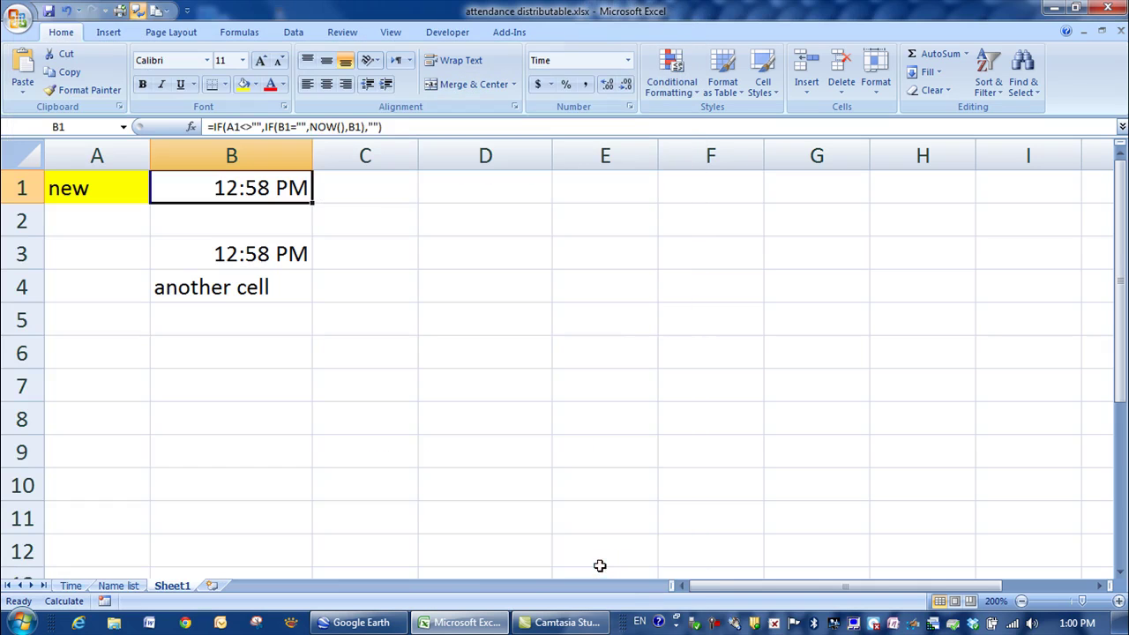
- Fill B1's IF/NOW timestamp formula down into B2
click(504, 396)
double_click(265, 184)
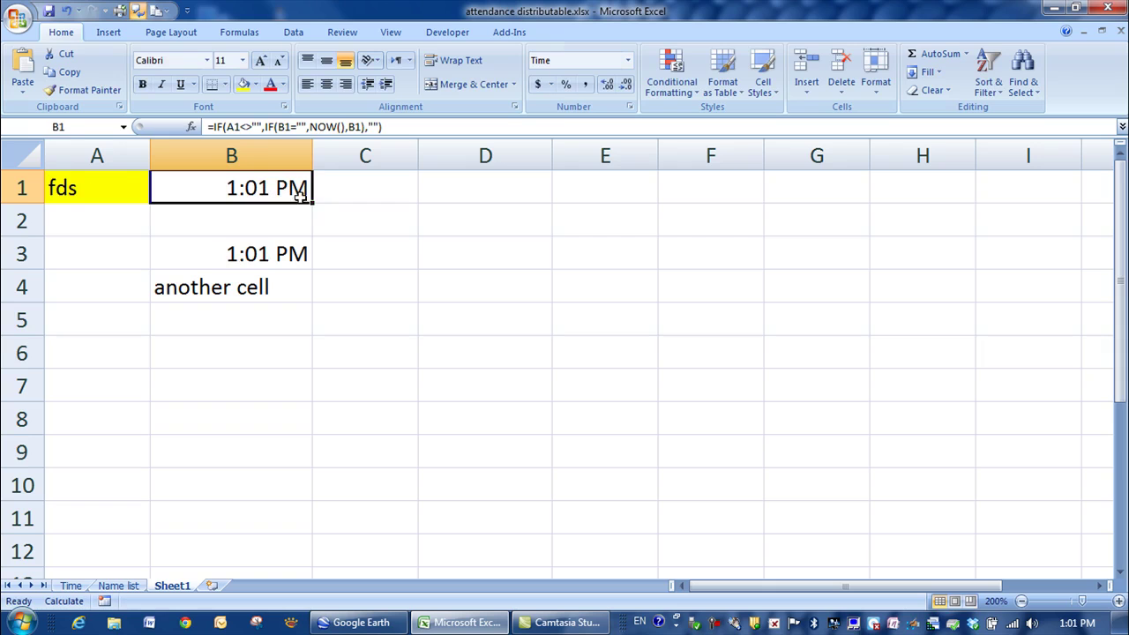
drag(311, 203, 305, 222)
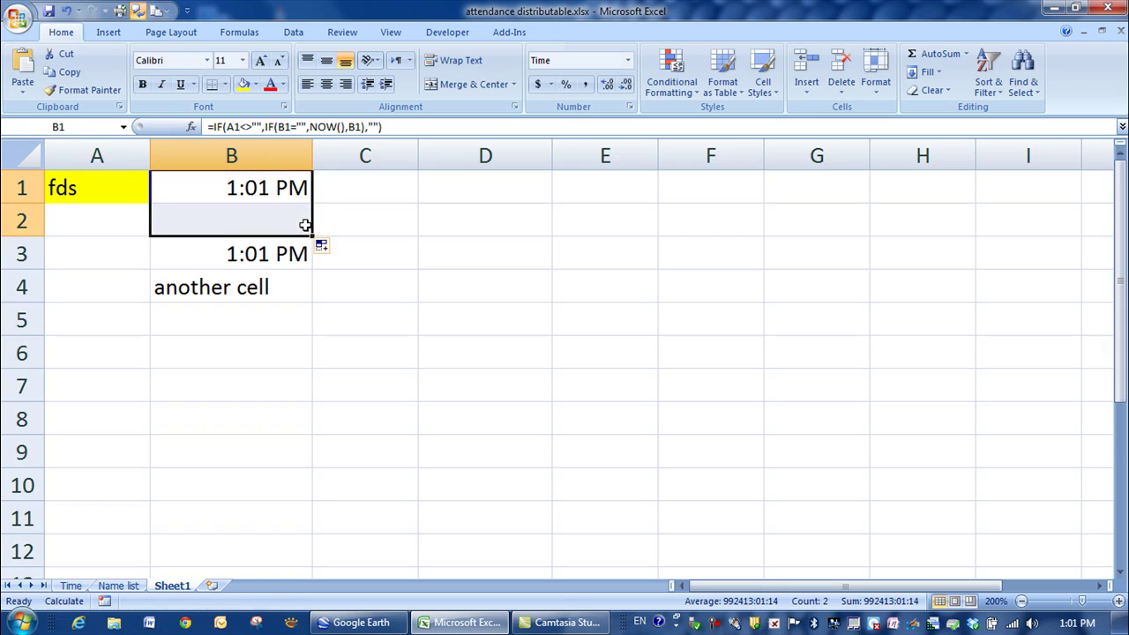
- Check the copied IF/NOW formula in B2 and the NOW formula in B3
click(291, 259)
click(283, 220)
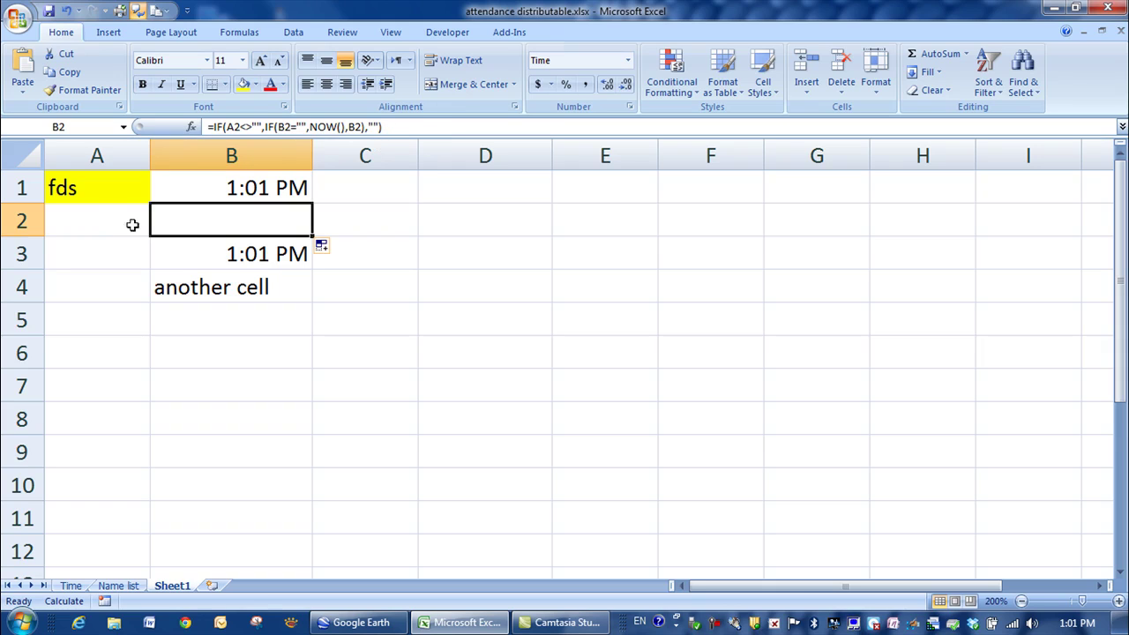
click(206, 323)
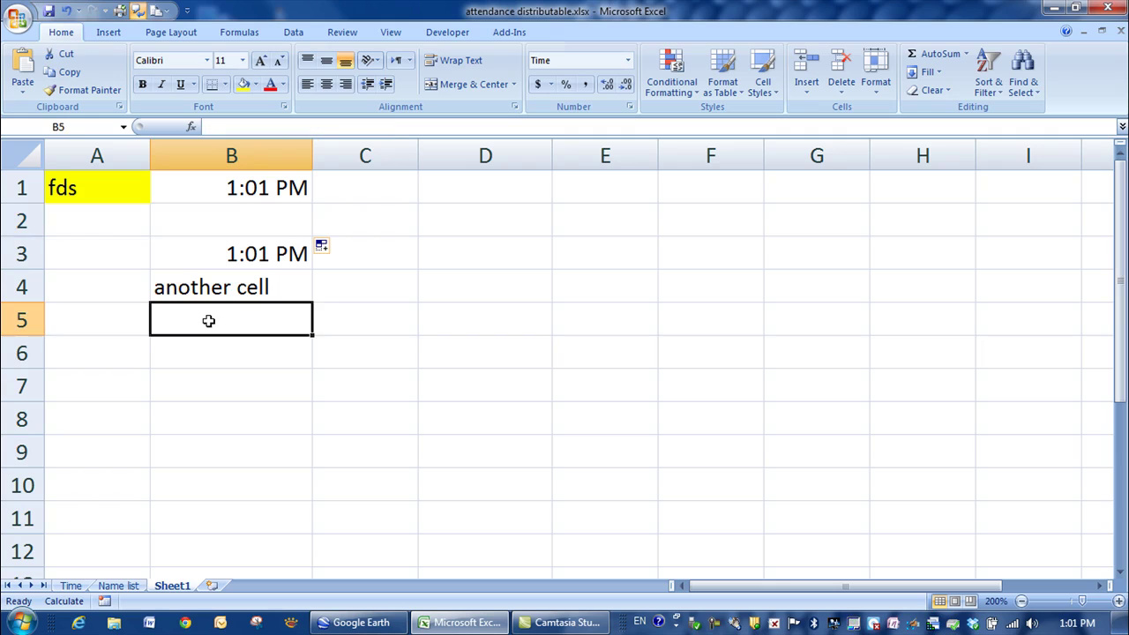
click(109, 222)
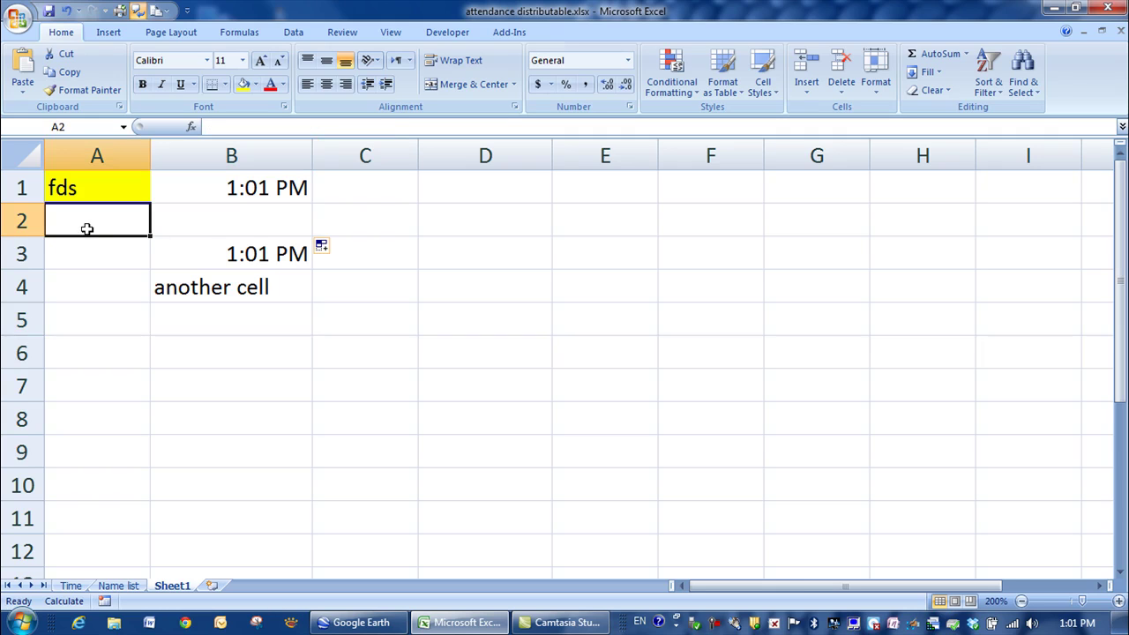
click(244, 224)
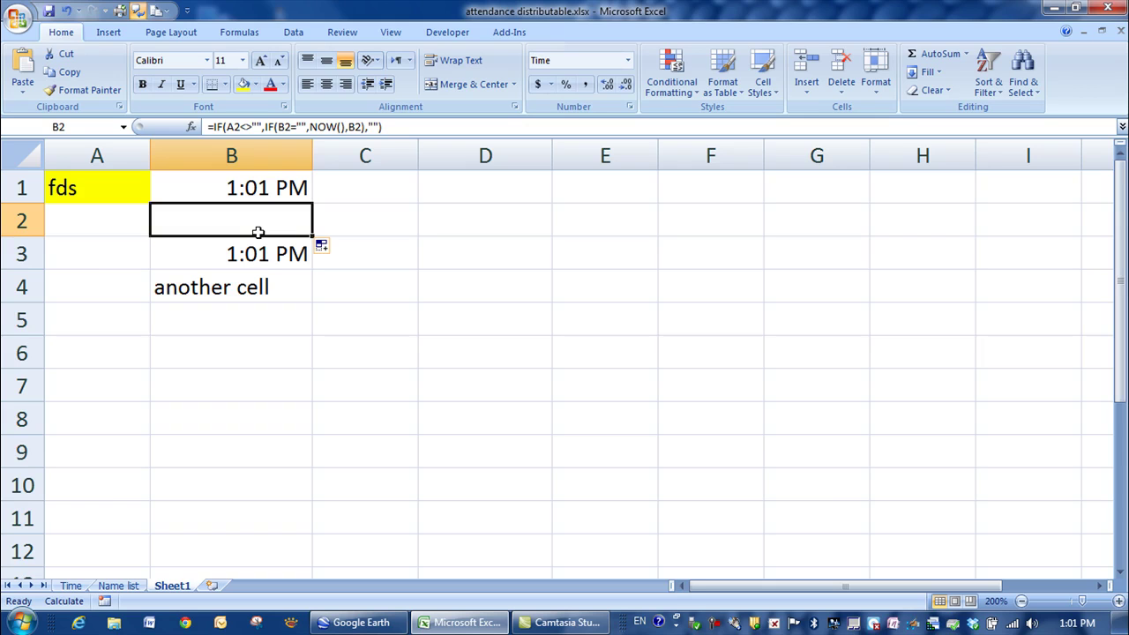
click(266, 254)
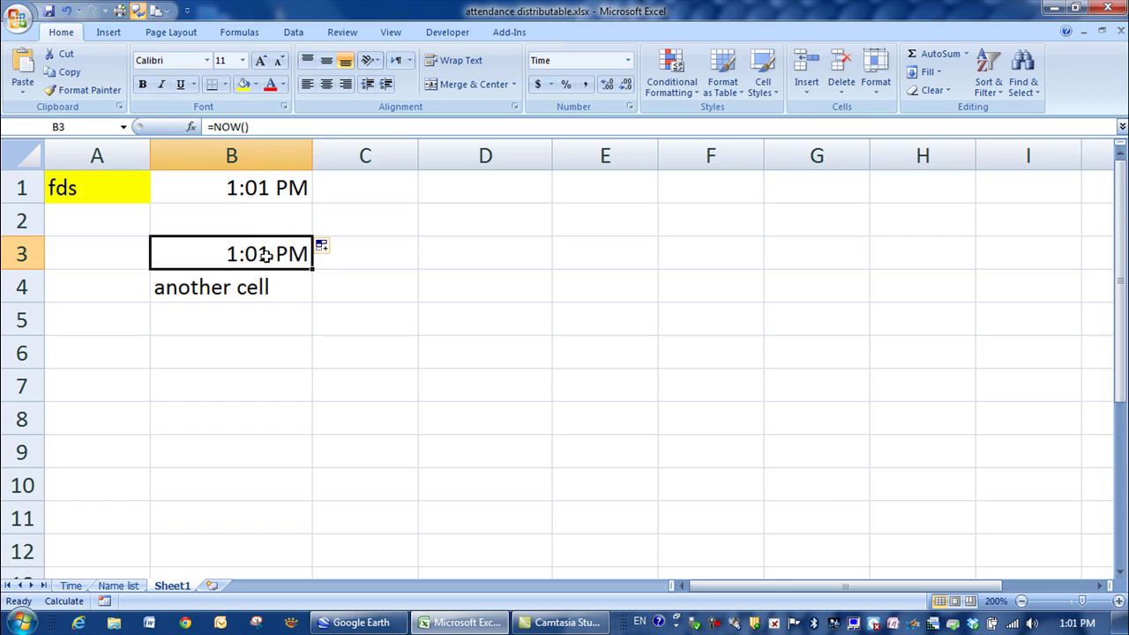